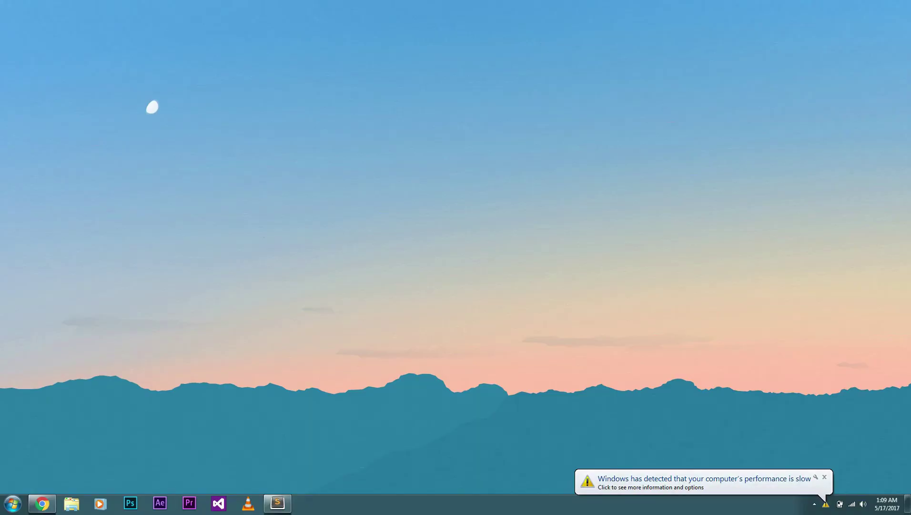
Launch Chrome and navigate to getterms.io's Privacy Policy Generator
{"action": "left_click", "coordinate": [42, 503]}
{"action": "type", "text": "get"}
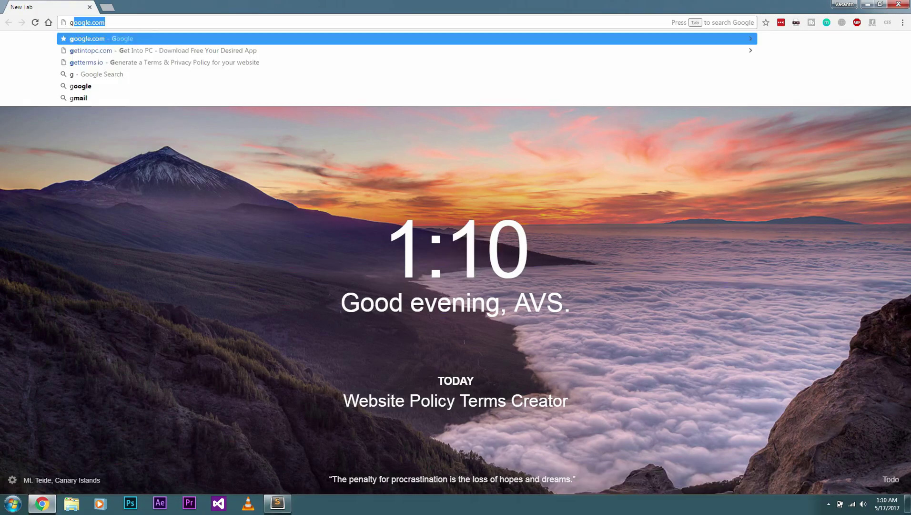
{"action": "type", "text": "terms.io"}
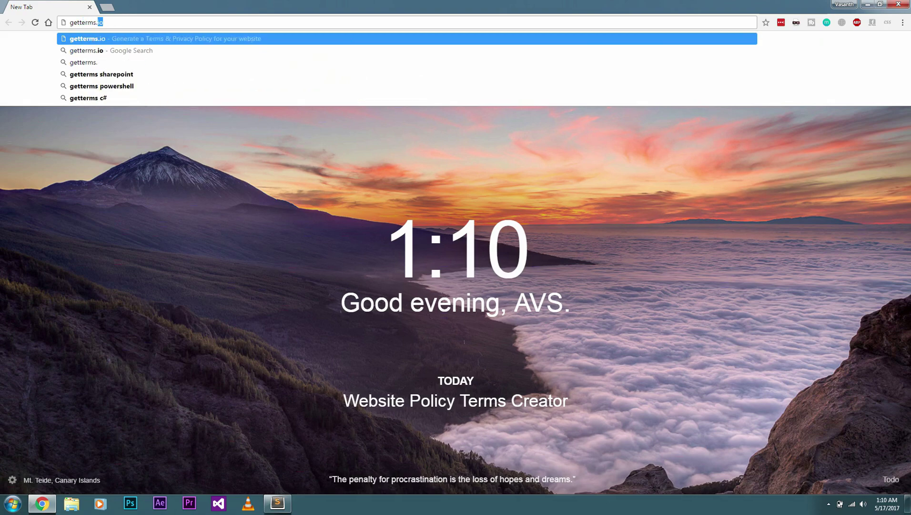
{"action": "key", "text": "Return"}
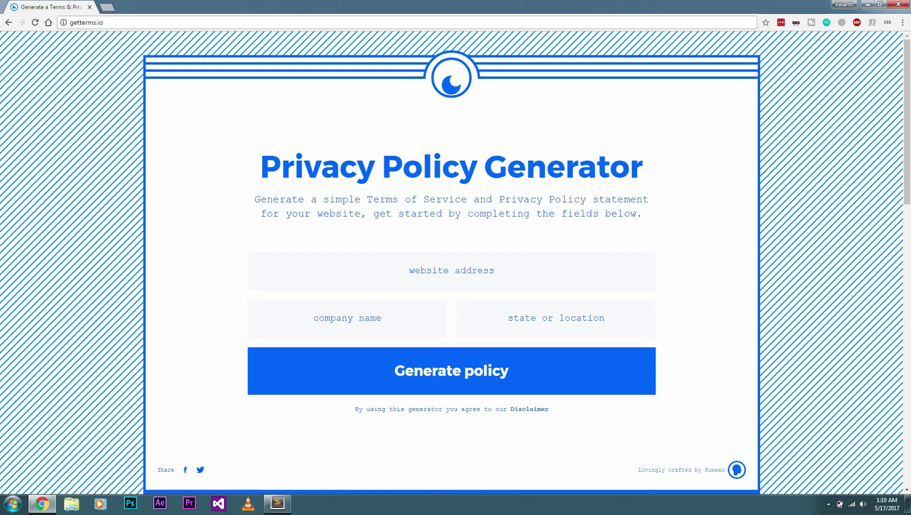
{"action": "key", "text": "Tab"}
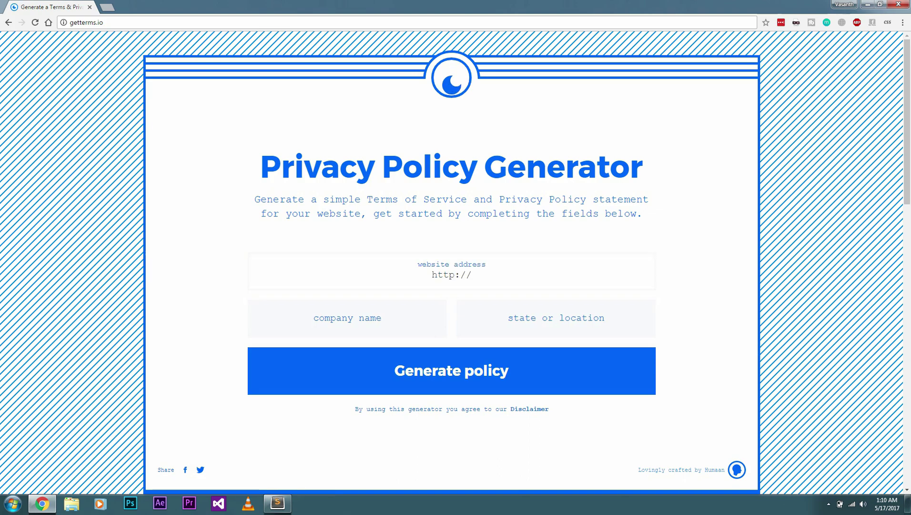
{"action": "type", "text": "www.e"}
{"action": "type", "text": "xamp"}
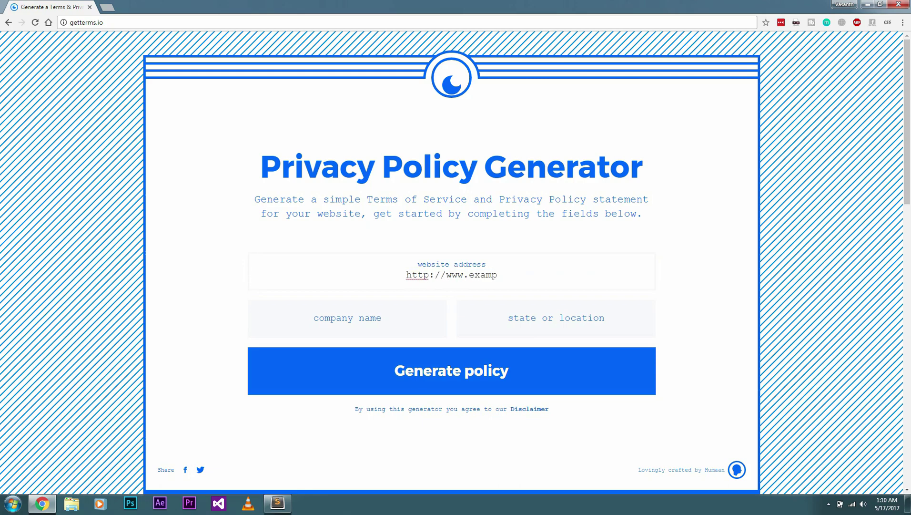
{"action": "type", "text": "le.com"}
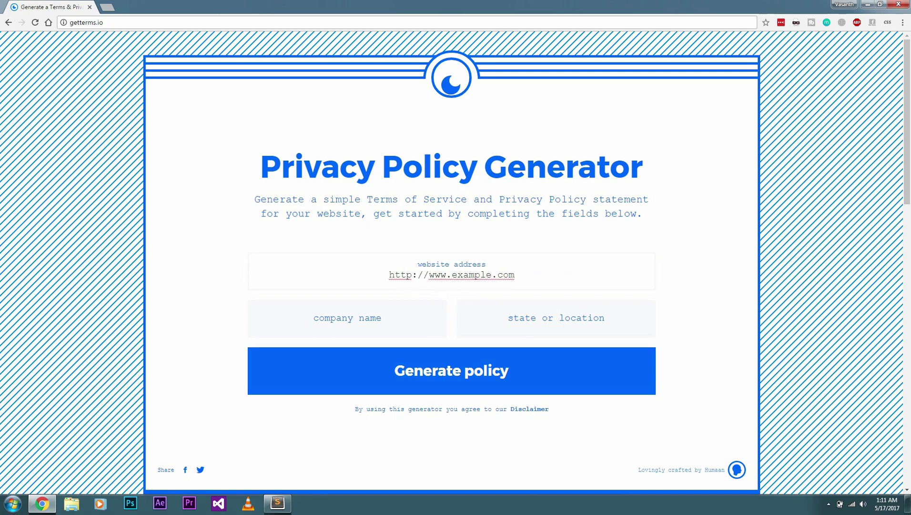
{"action": "key", "text": "Tab"}
{"action": "type", "text": "Ex"}
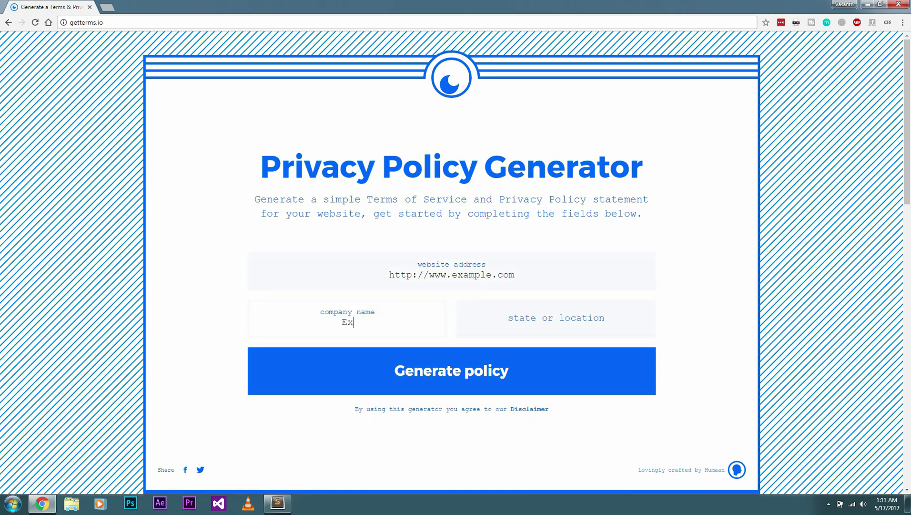
{"action": "type", "text": "ample"}
{"action": "key", "text": "Tab"}
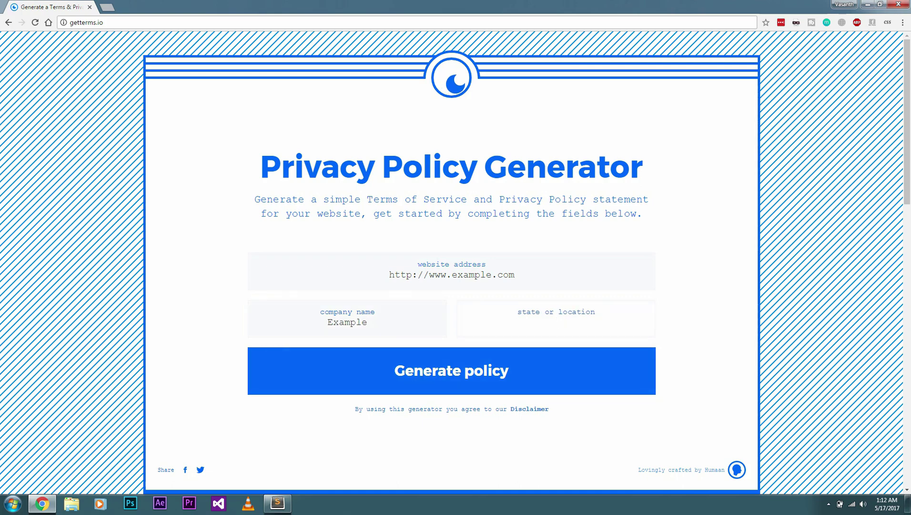
{"action": "type", "text": "India"}
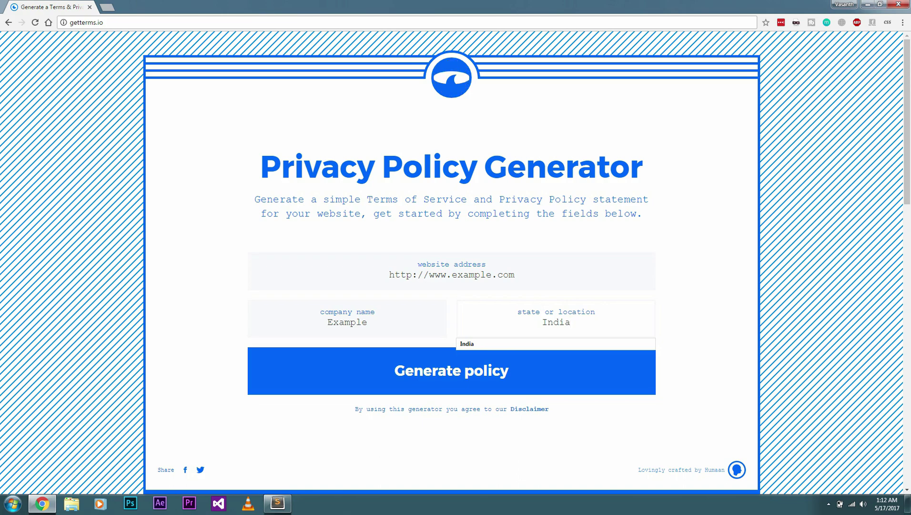
Generate the policy and view the Terms & Privacy Policy for example.com
{"action": "left_click", "coordinate": [451, 370]}
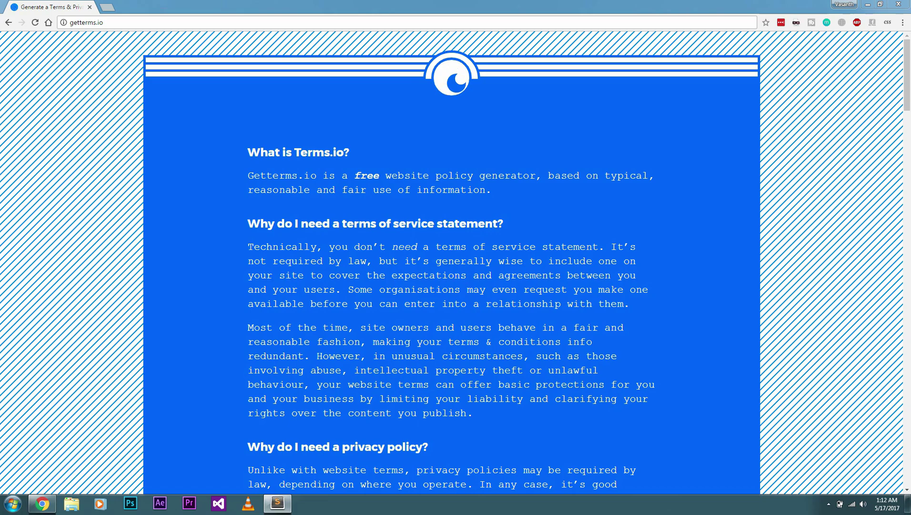
{"action": "scroll", "coordinate": [455, 285], "scroll_direction": "down", "scroll_amount": 8}
{"action": "scroll", "coordinate": [455, 285], "scroll_direction": "down", "scroll_amount": 6}
{"action": "scroll", "coordinate": [456, 284], "scroll_direction": "down", "scroll_amount": 6}
{"action": "scroll", "coordinate": [456, 284], "scroll_direction": "down", "scroll_amount": 2}
{"action": "scroll", "coordinate": [456, 284], "scroll_direction": "up", "scroll_amount": 3}
{"action": "scroll", "coordinate": [455, 285], "scroll_direction": "up", "scroll_amount": 1}
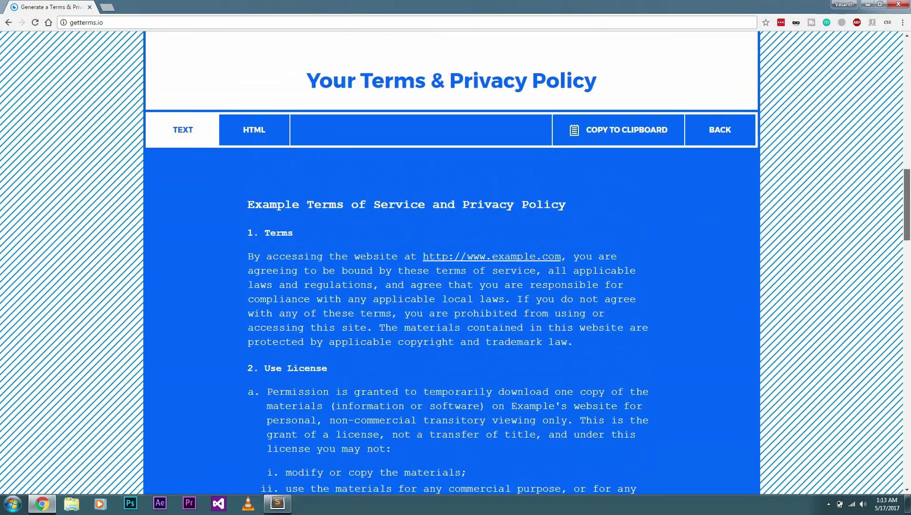